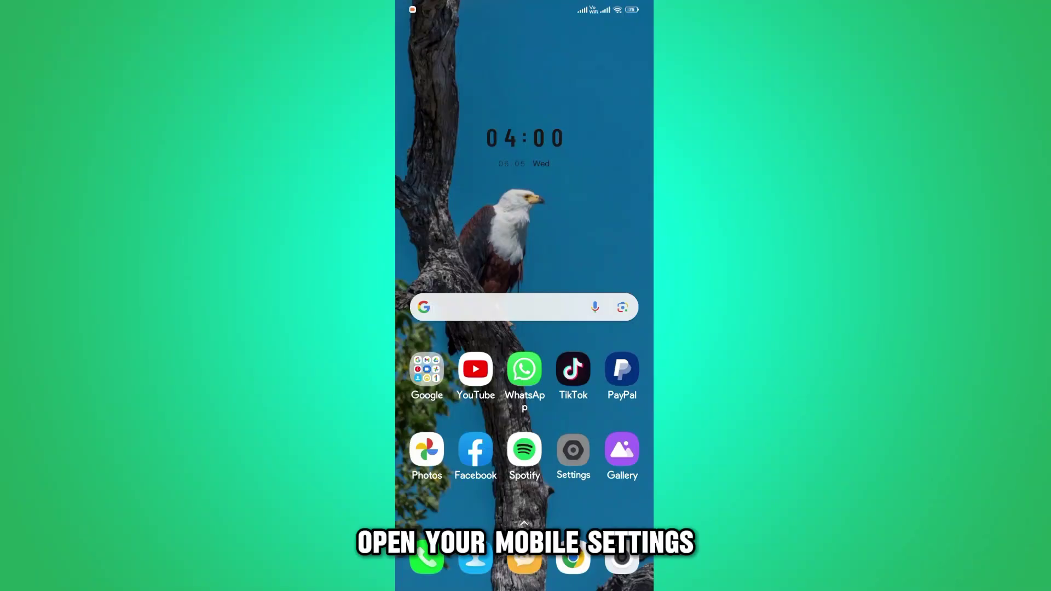
Step: Open Settings and go to the per-app notifications list, with Walmart's switch visible
click(573, 450)
scroll(524, 328, down, 5)
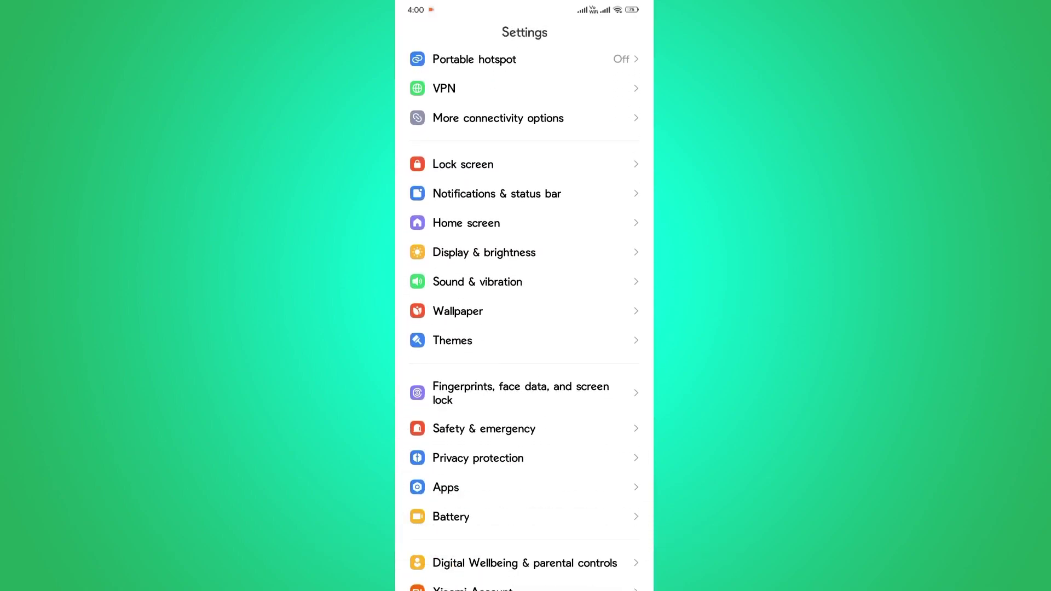
click(524, 488)
scroll(524, 328, down, 4)
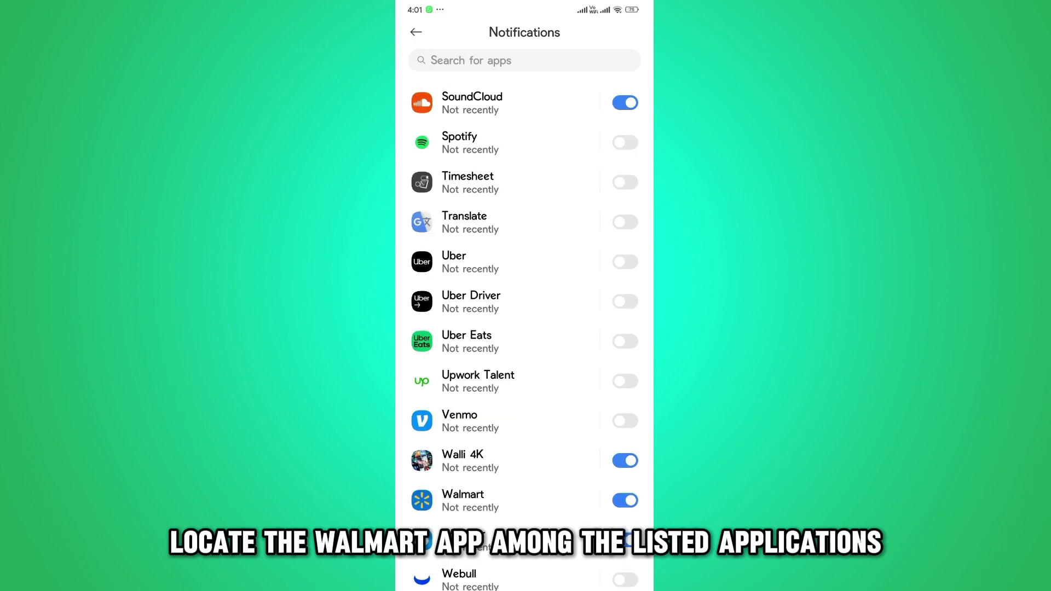